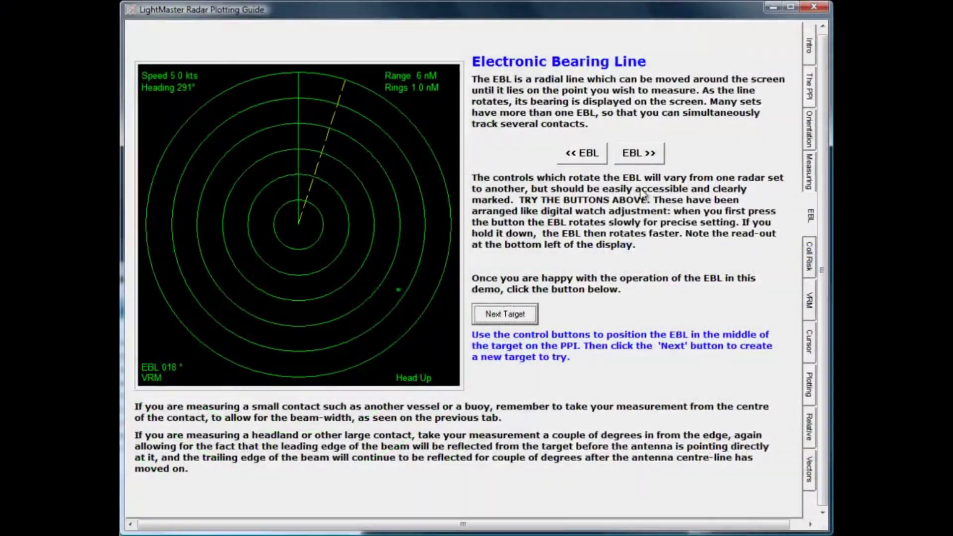
Step: Rotate the electronic bearing line clockwise to 085° onto the target echo
click(640, 154)
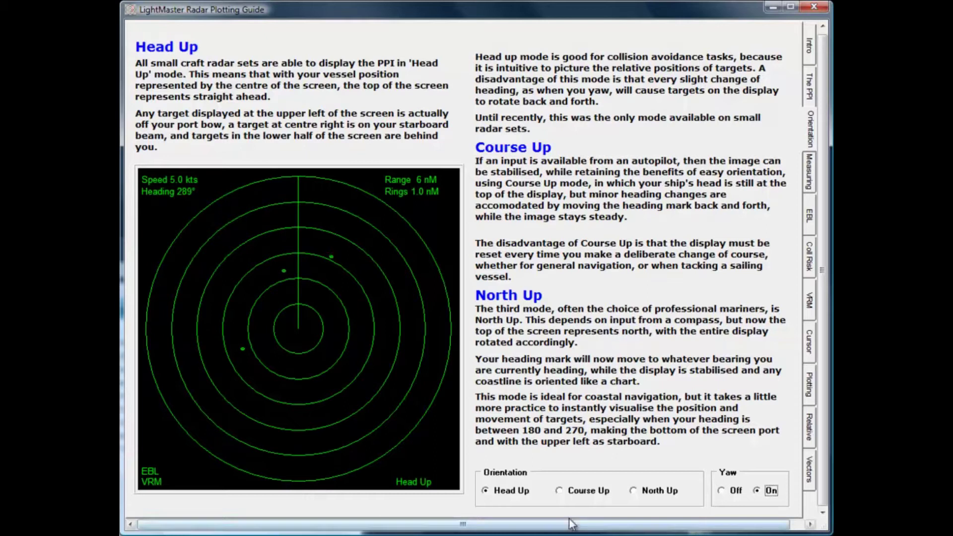
Step: Switch the radar display between Course Up, Head Up and North Up orientations
click(574, 493)
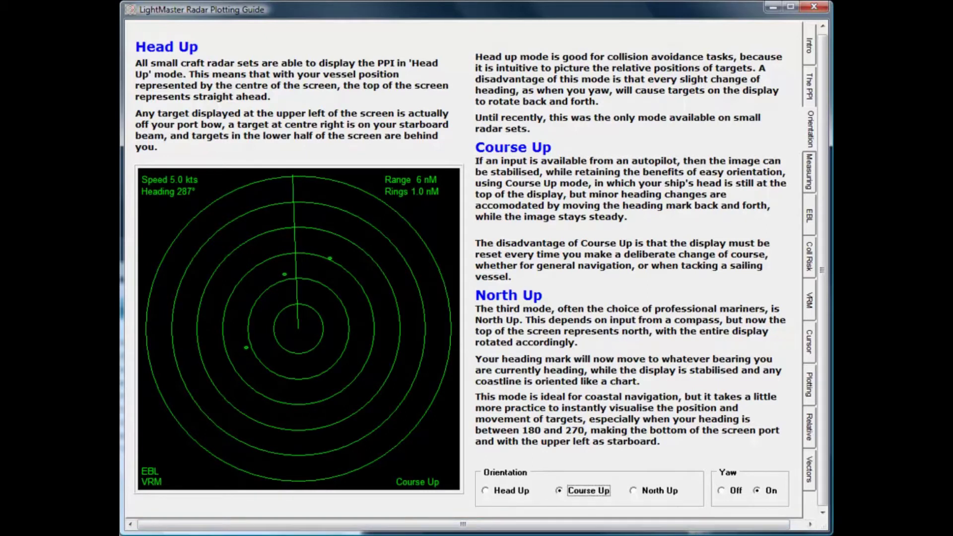
key(Left)
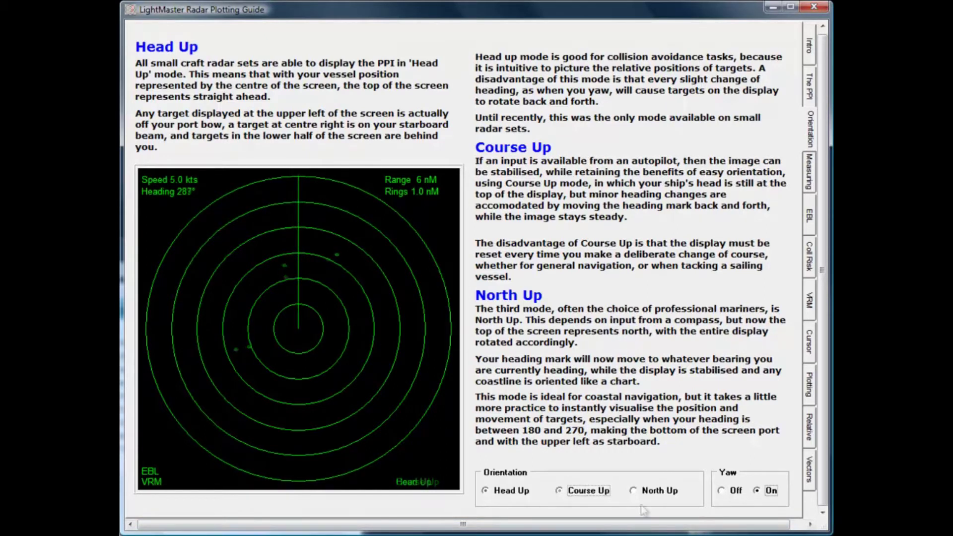
key(Tab)
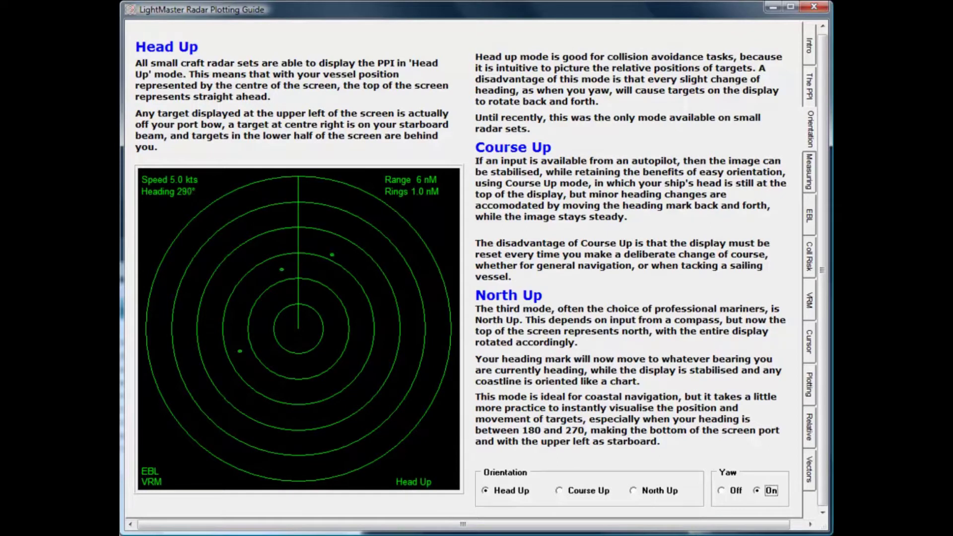
click(571, 498)
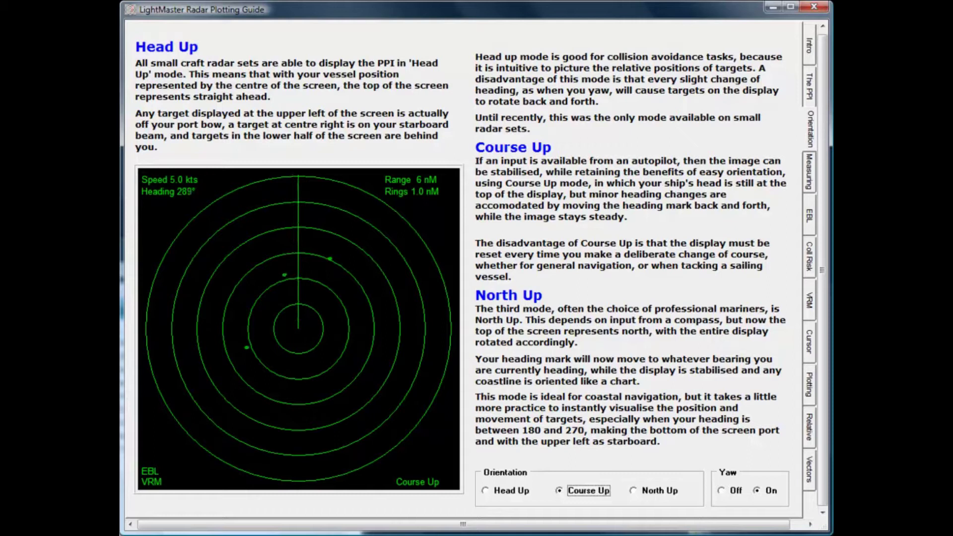
click(645, 492)
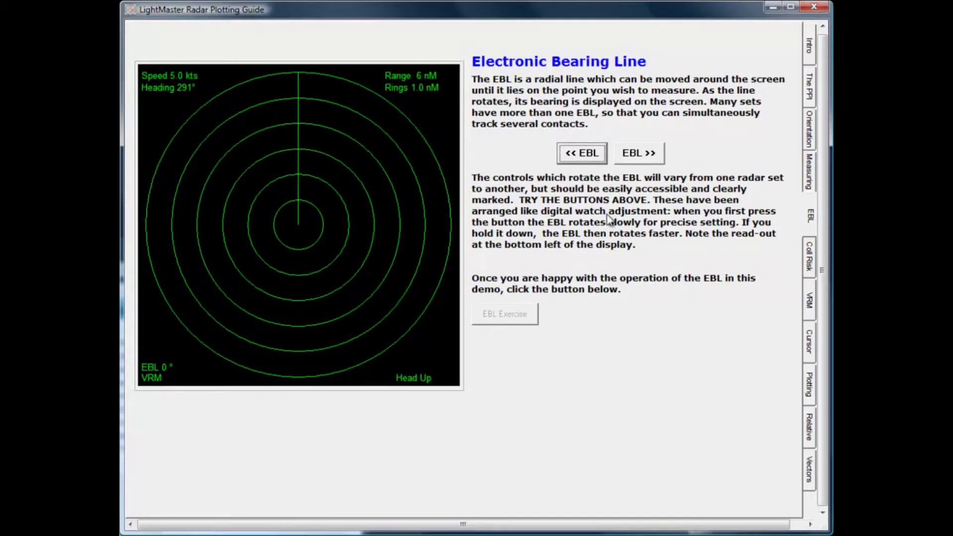
Step: Swing the bearing line clockwise with EBL >> and back with << EBL
click(636, 155)
click(581, 154)
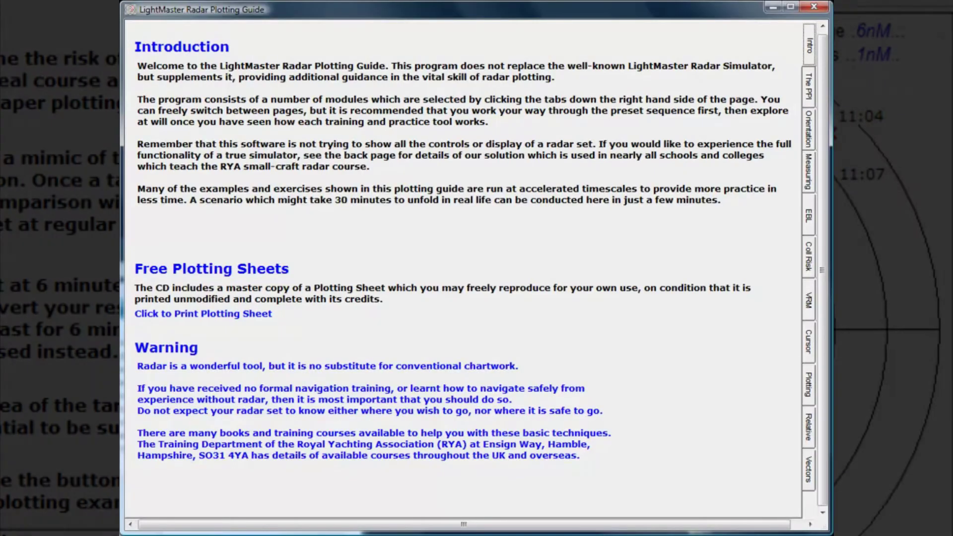
Step: Preview the plotting sheet at 2 per Page and Full Page layouts, finishing on Full Page
click(219, 314)
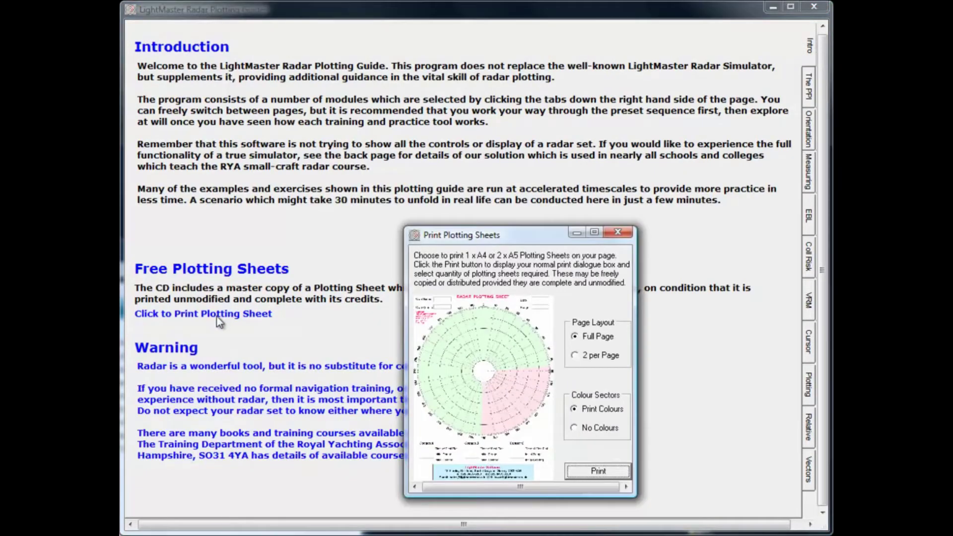
click(575, 355)
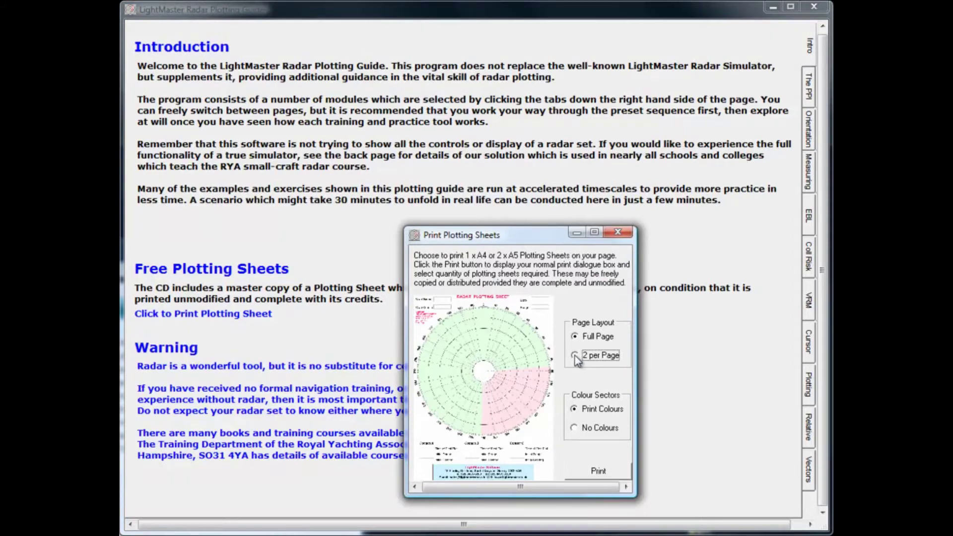
click(576, 337)
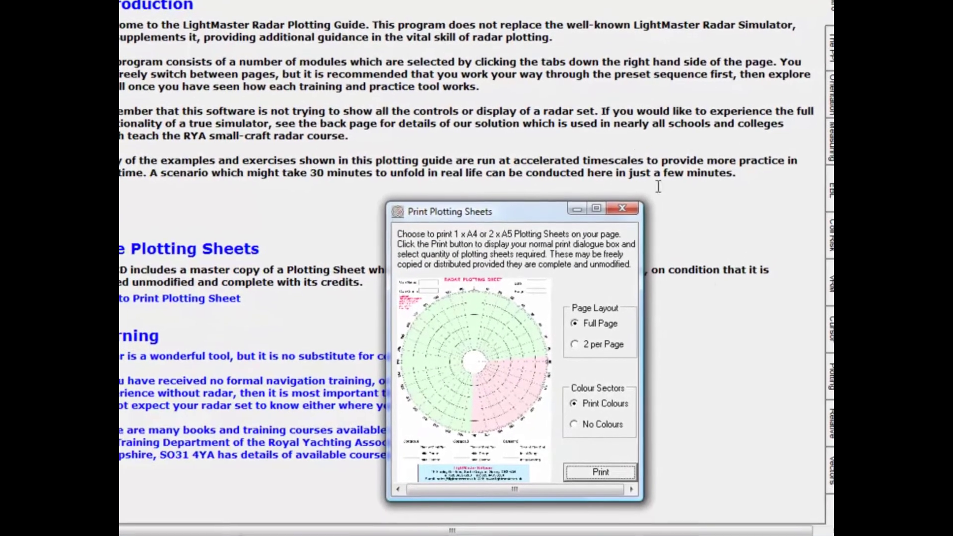
click(575, 340)
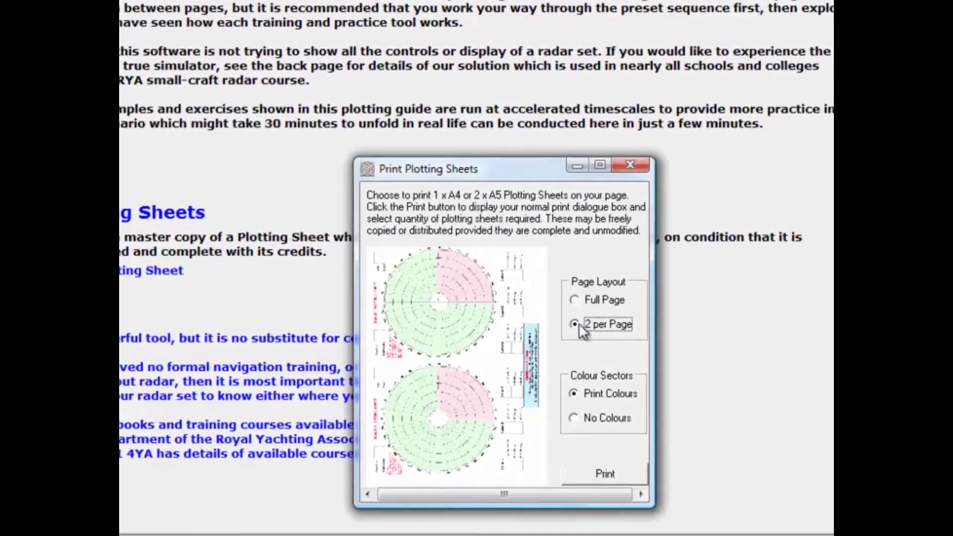
click(585, 319)
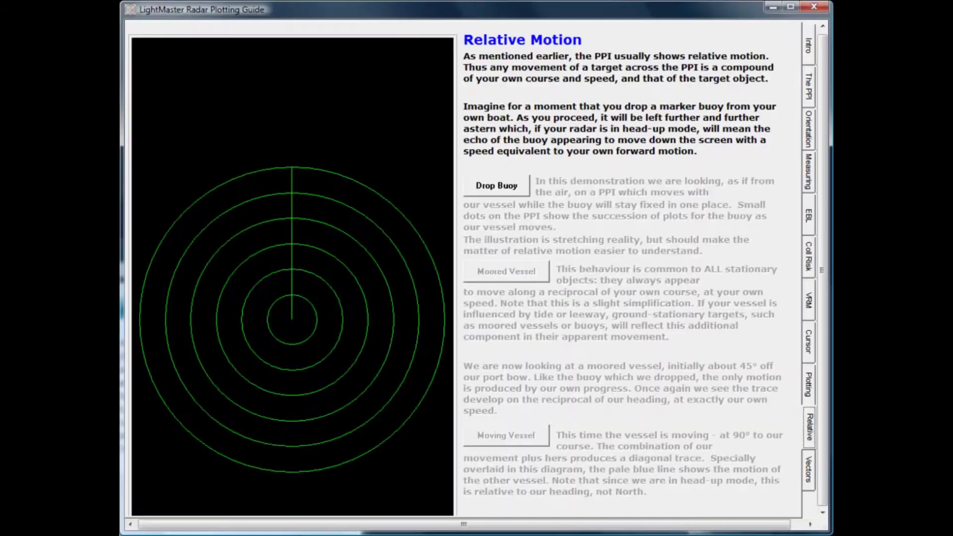
Step: Run the Drop Buoy, Moored Vessel and Moving Vessel demos, then go to Plotting Vectors
click(505, 189)
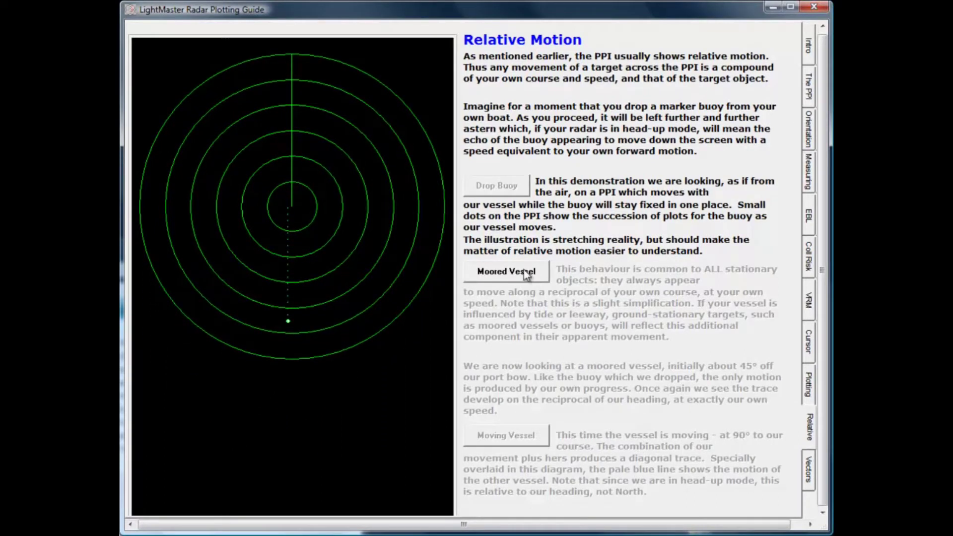
click(525, 272)
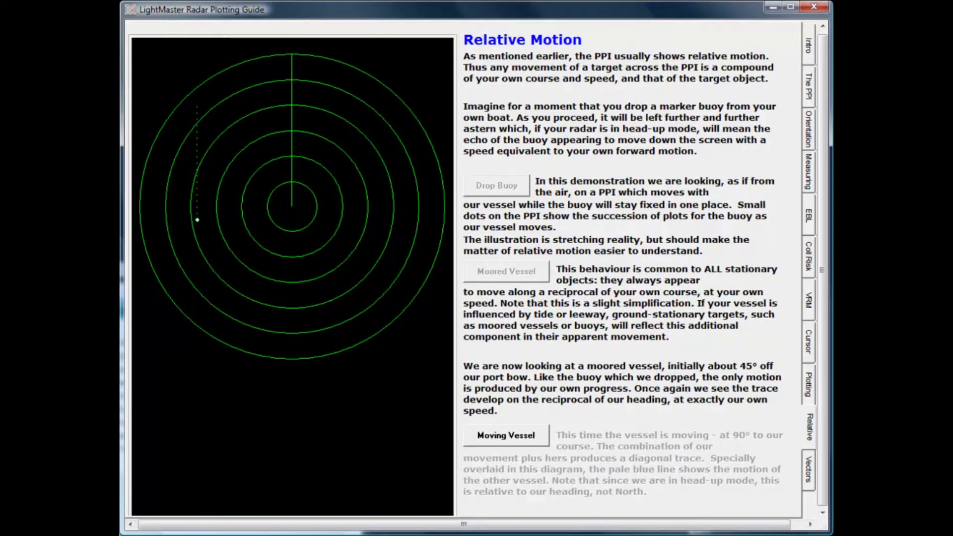
click(511, 437)
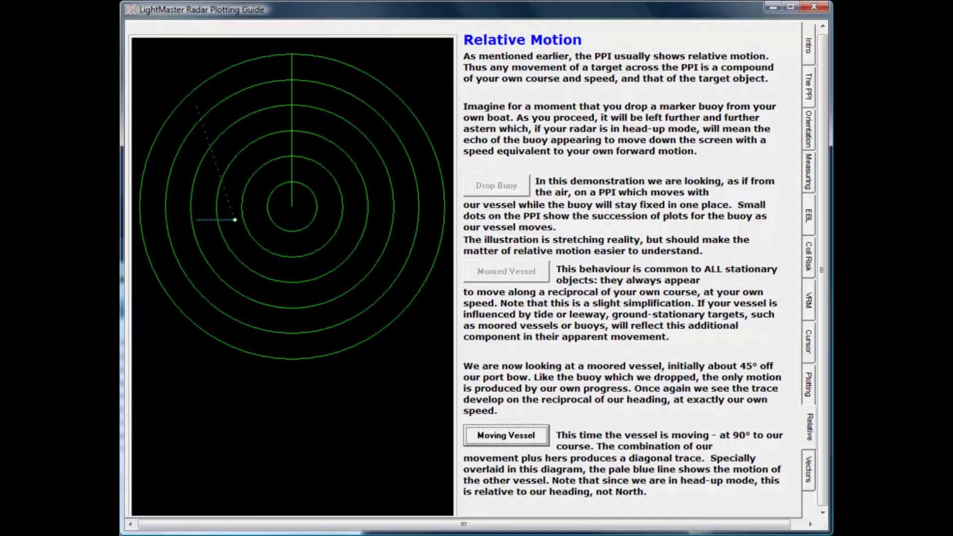
key(ctrl+Tab)
click(153, 207)
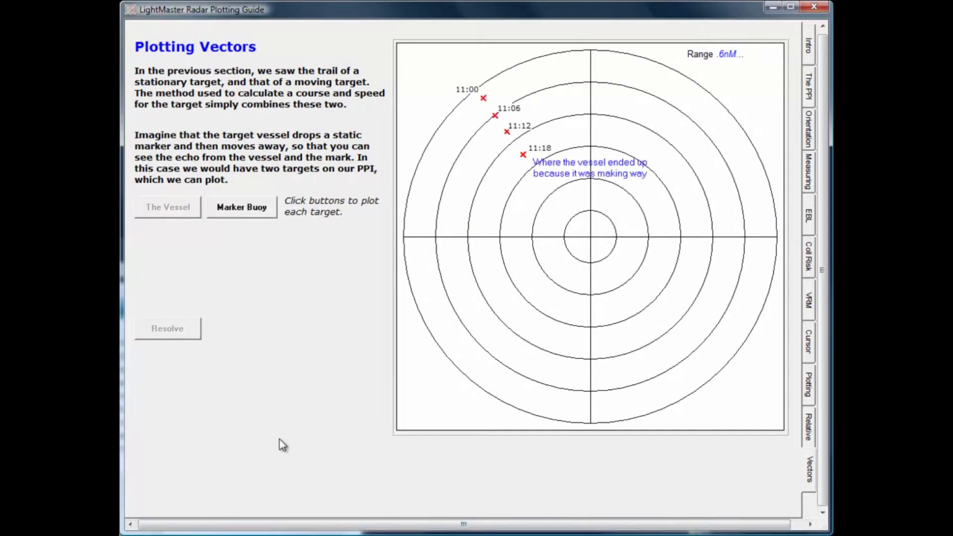
Step: Plot the marker buoy's positions, extending the vessel track to 11:18
click(234, 209)
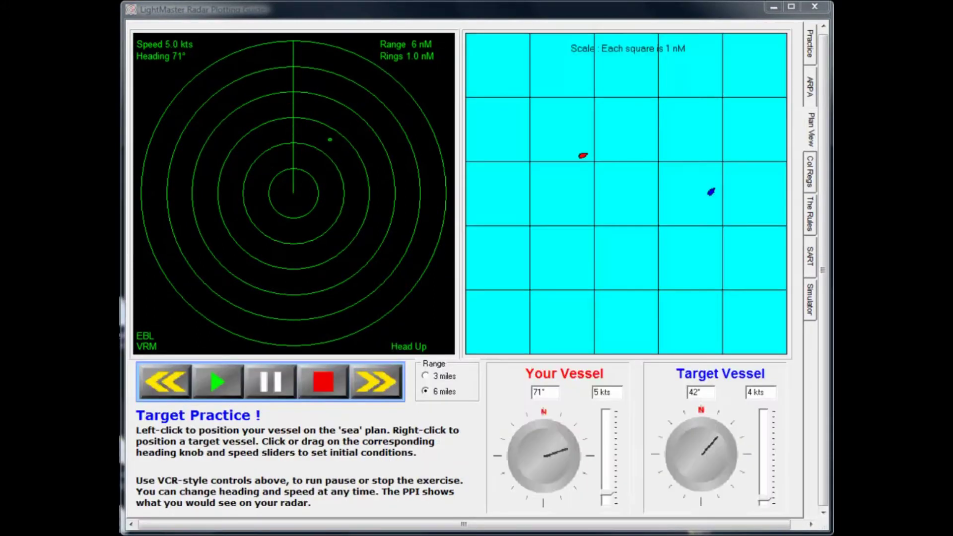
Step: Play a practice run with own speed 12 kts, adjust both vessels' headings, then stop it
click(218, 382)
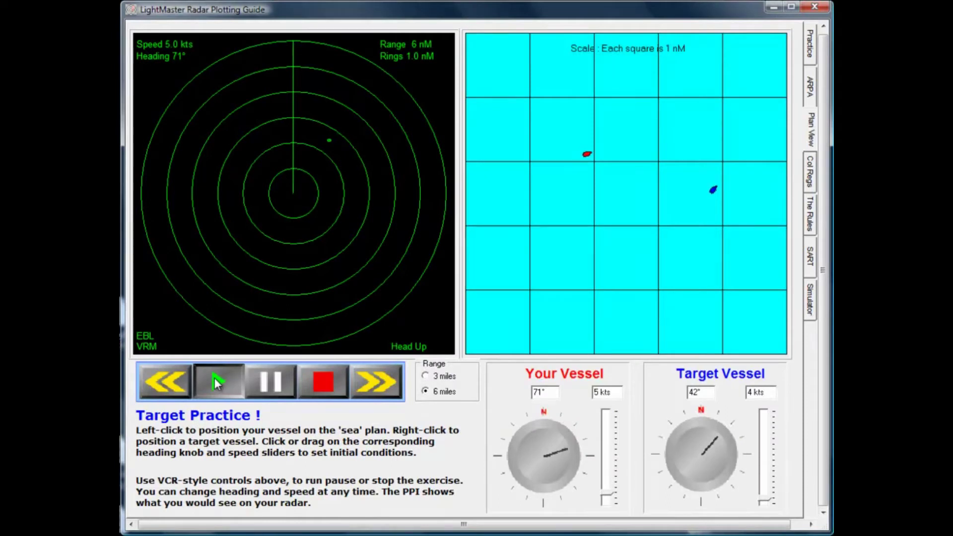
drag(606, 498, 609, 461)
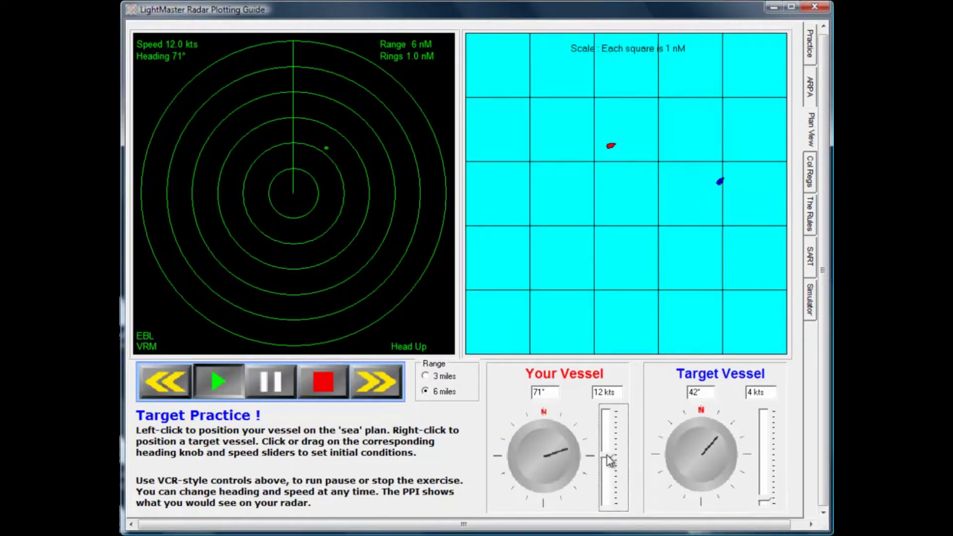
drag(715, 434, 682, 433)
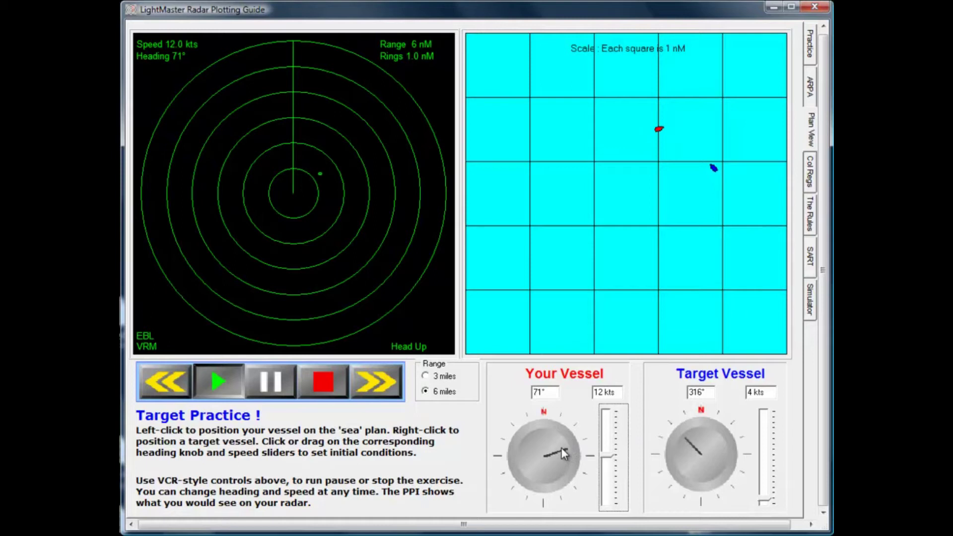
drag(560, 447, 558, 432)
click(325, 383)
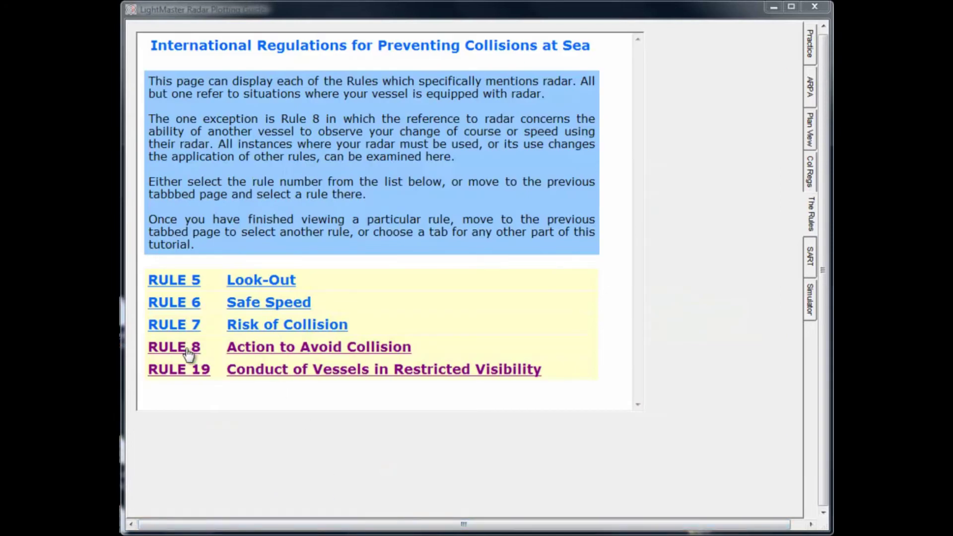
Step: Open Rule 8 and view the alteration-to-port scenario plus collision scenarios 2 and 3
click(188, 350)
mouse_move(636, 120)
mouse_down()
mouse_move(637, 278)
mouse_move(633, 120)
mouse_up()
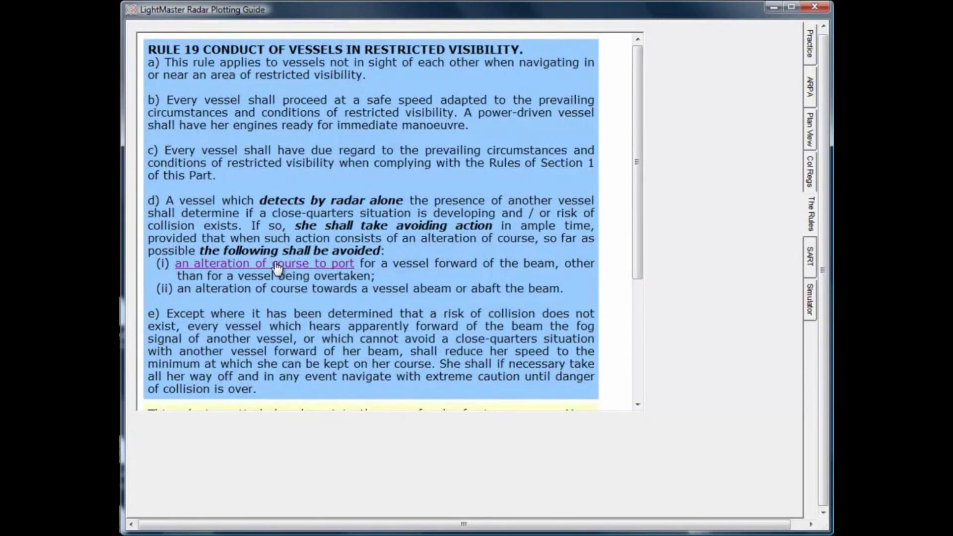
click(275, 261)
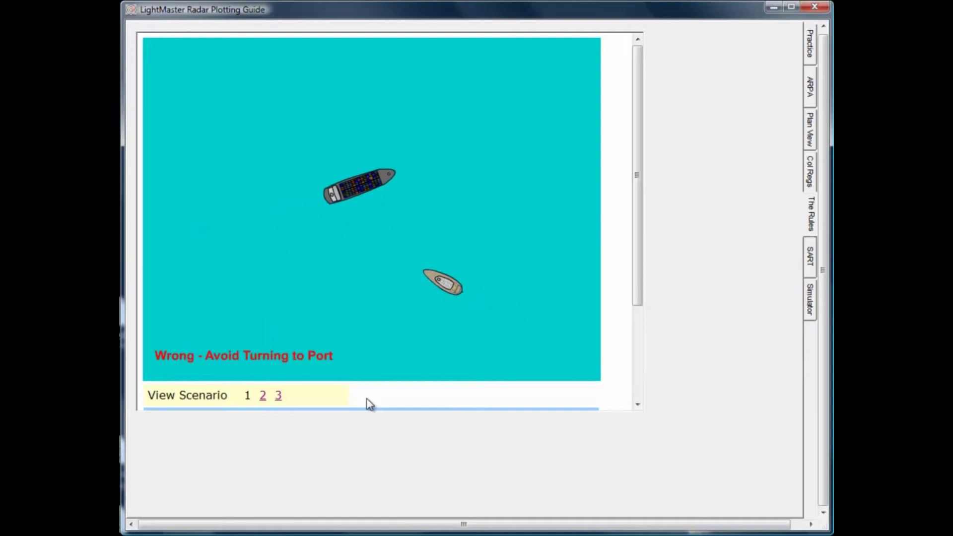
click(263, 399)
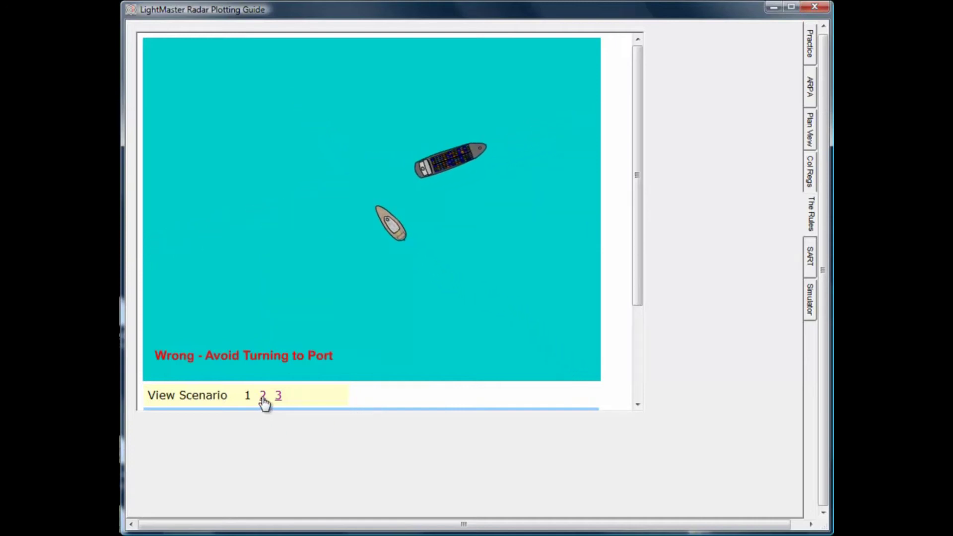
click(263, 397)
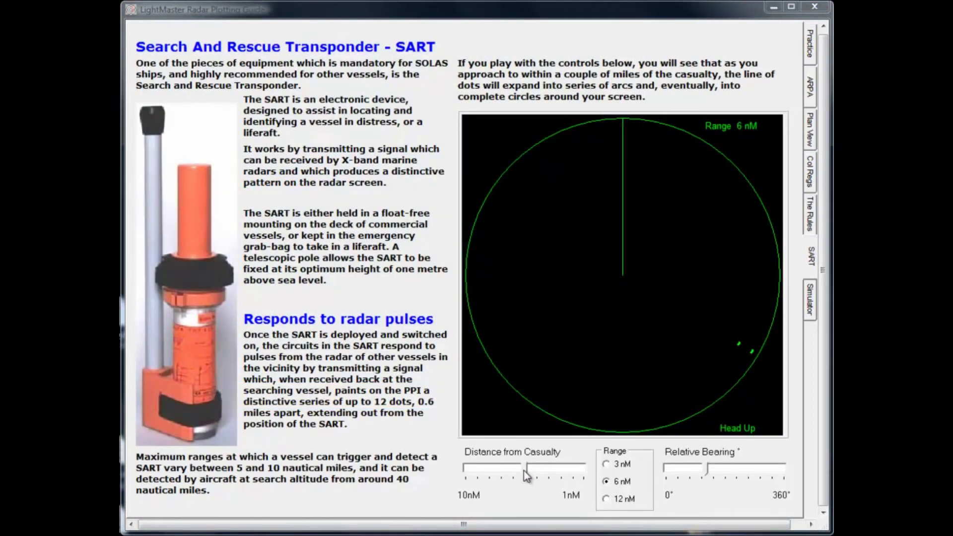
Step: Vary the distance from the casualty and switch SART range between 3 and 12 nM, ending at 3 nM
drag(526, 474, 581, 471)
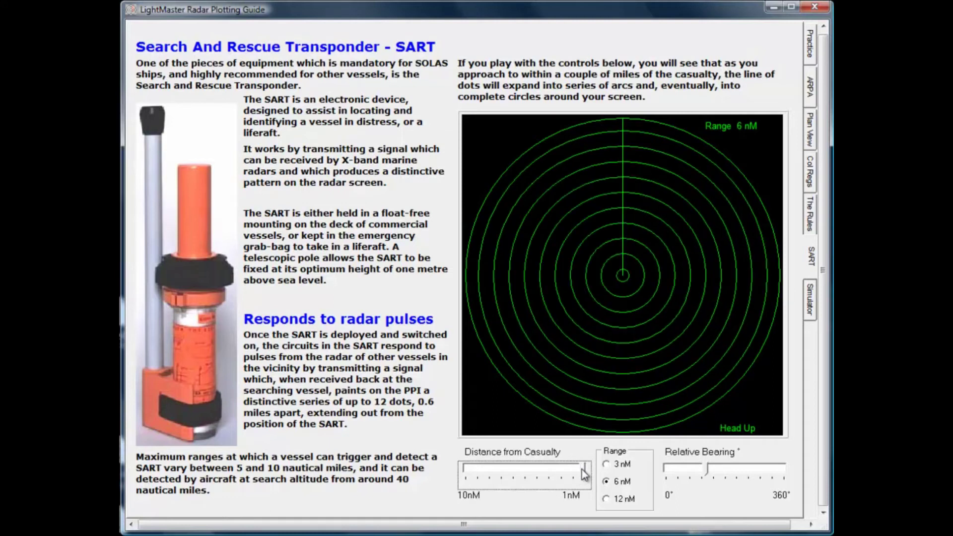
click(606, 464)
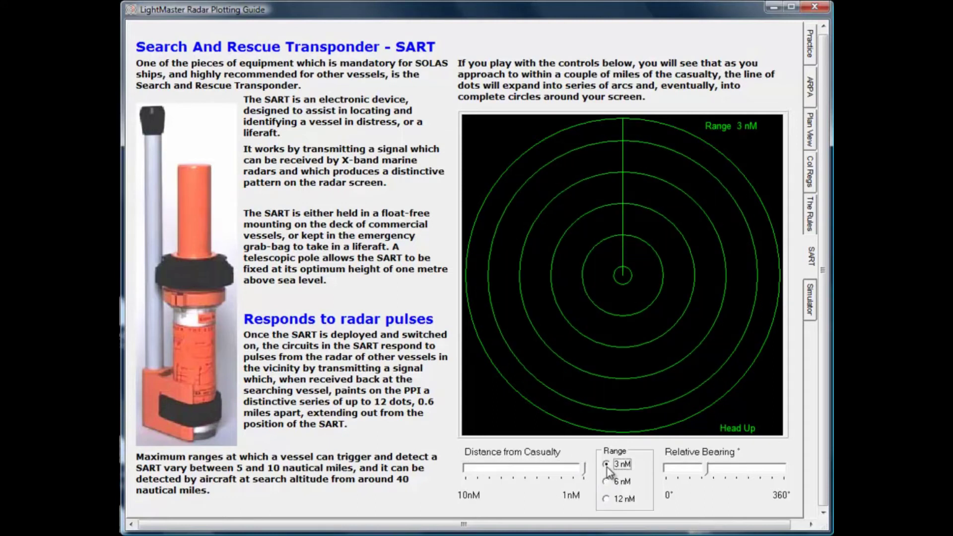
click(606, 499)
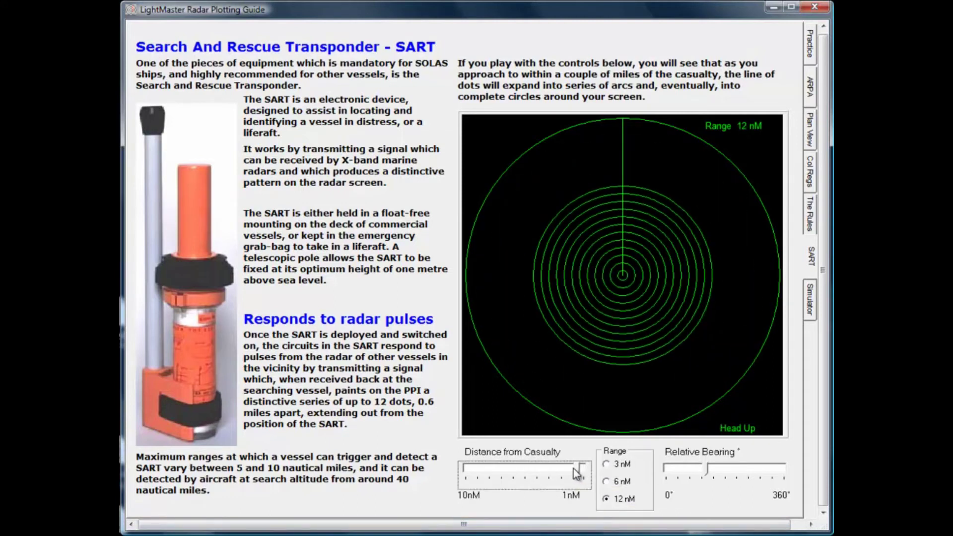
drag(573, 468, 551, 469)
click(606, 464)
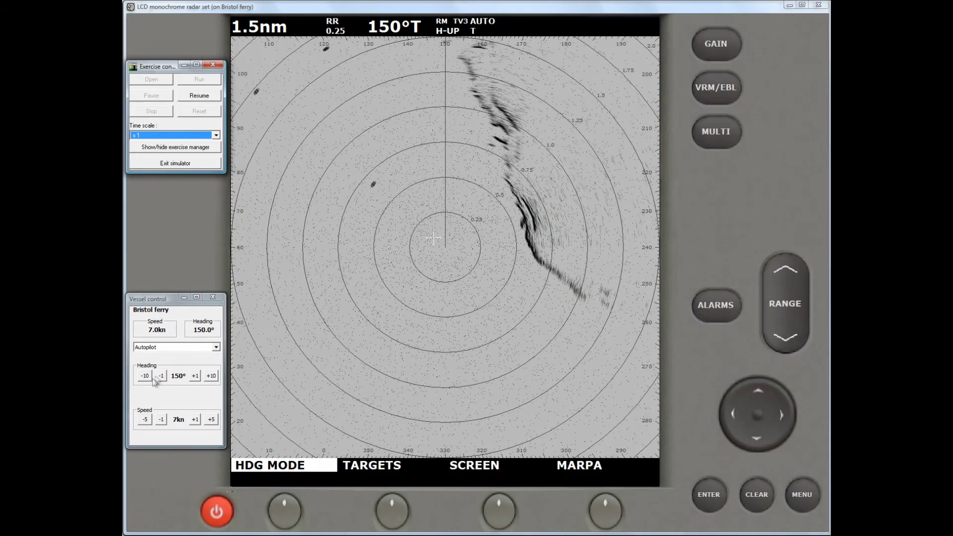
Step: Increase the simulator radar range from 1.5 nm to 3 nm
click(786, 278)
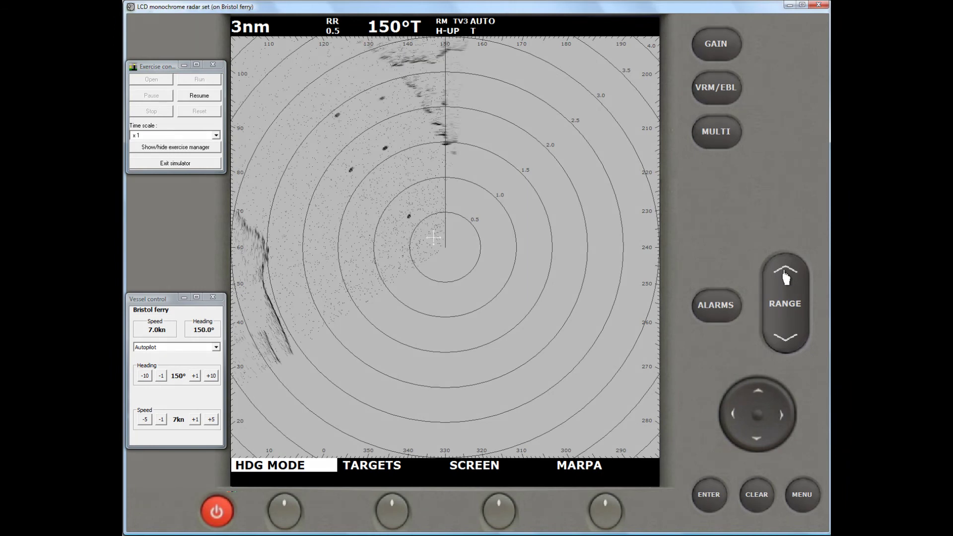